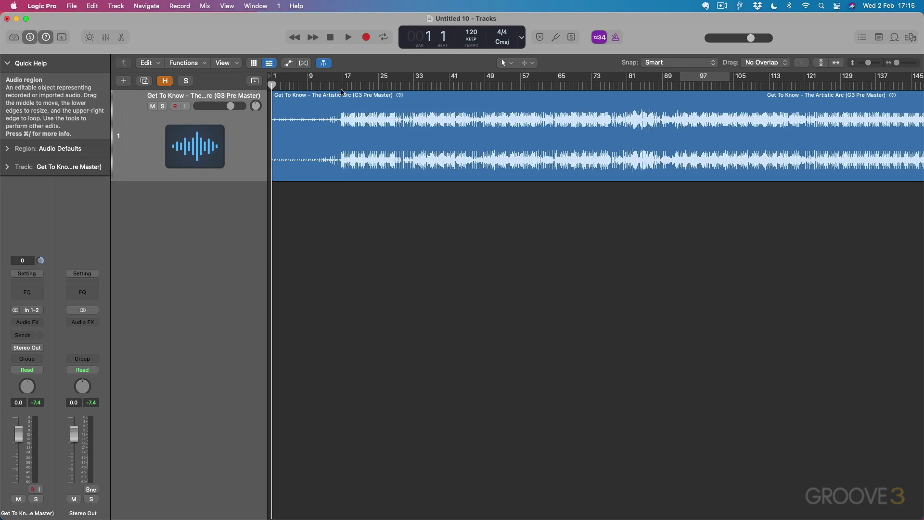
Play the unprocessed pre-master track from bar 33 and stop near bar 53
left_click(412, 86)
key("space")
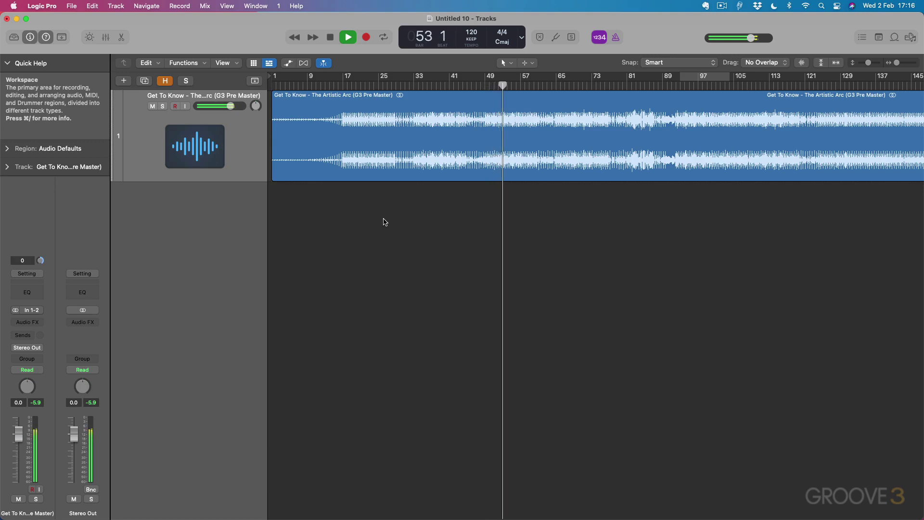
key("space")
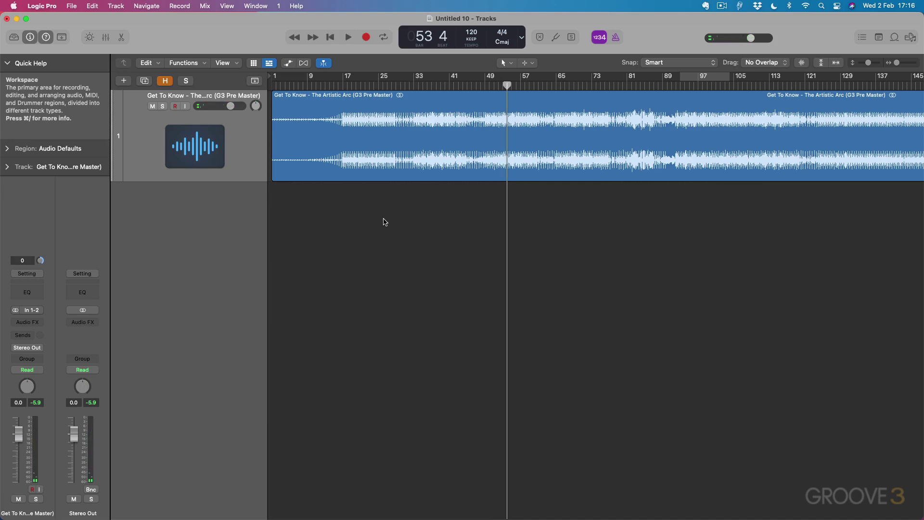
Insert Passive EQ in stereo from NI Mastering Plugins and reposition its window
left_click(31, 323)
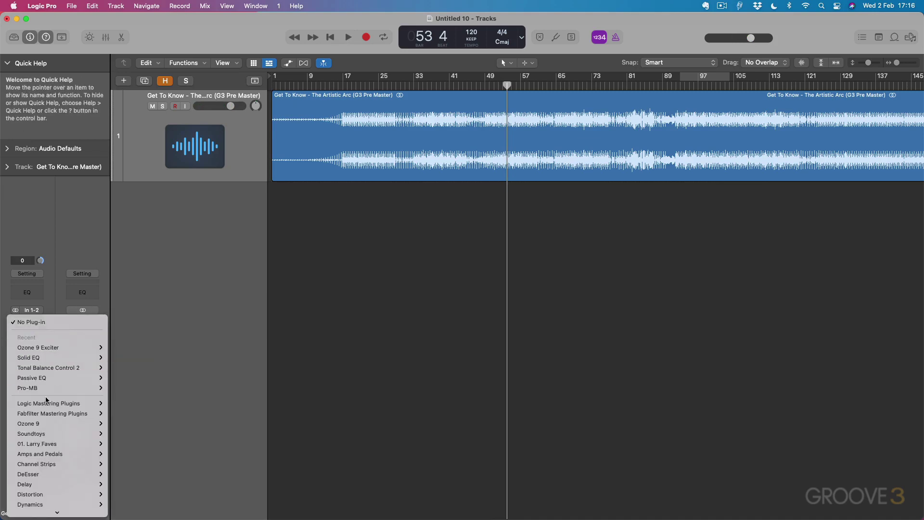
mouse_move(49, 415)
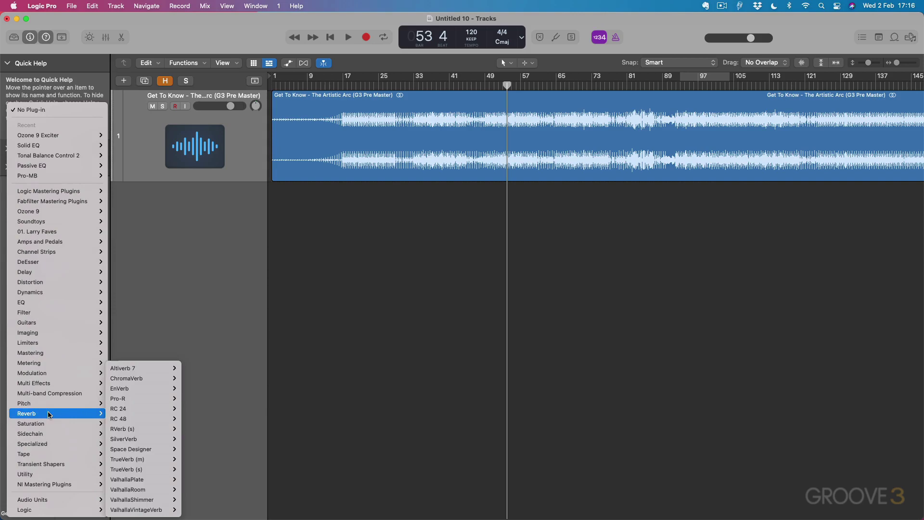
mouse_move(54, 486)
mouse_move(128, 484)
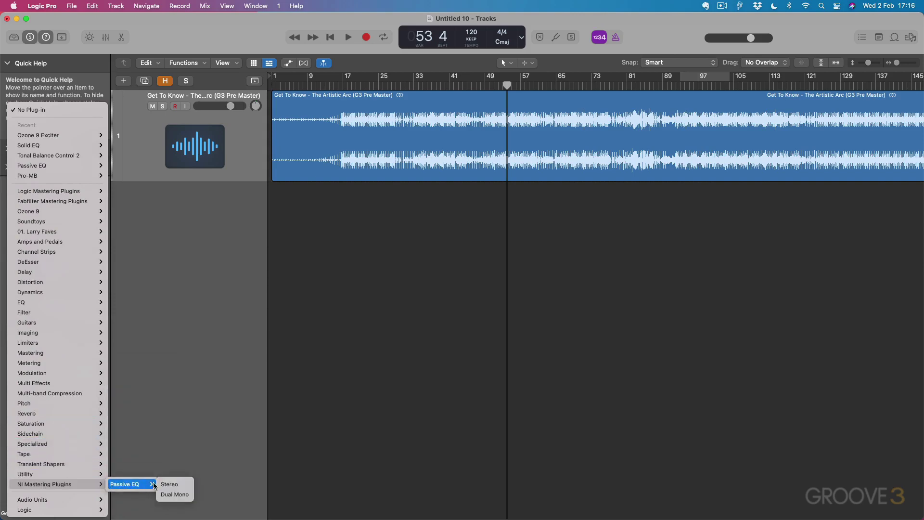
left_click(167, 481)
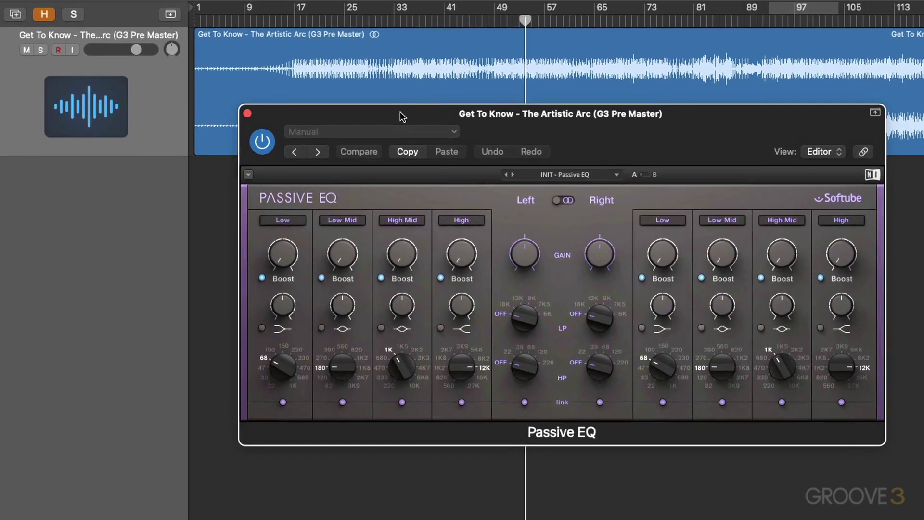
left_click_drag(400, 113, 392, 139)
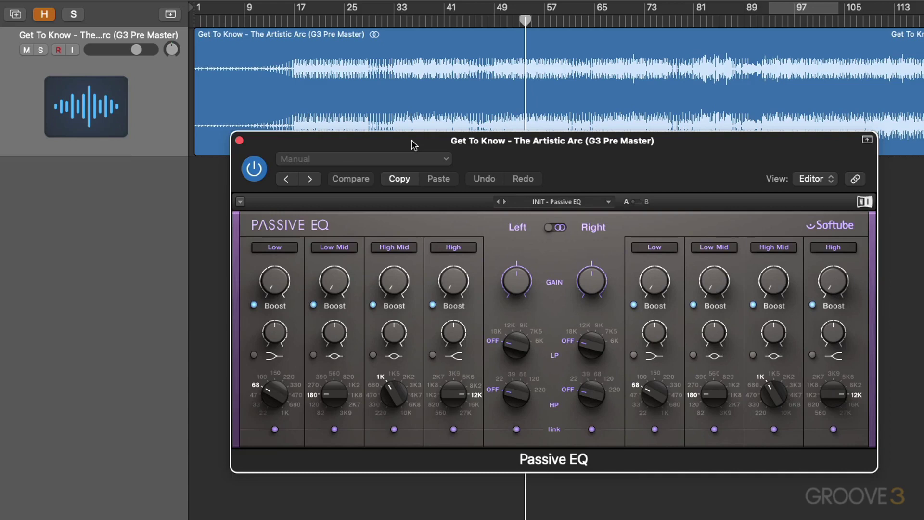
Turn the linked high-pass filters from OFF to 22 Hz on both channels
left_click_drag(411, 140, 400, 166)
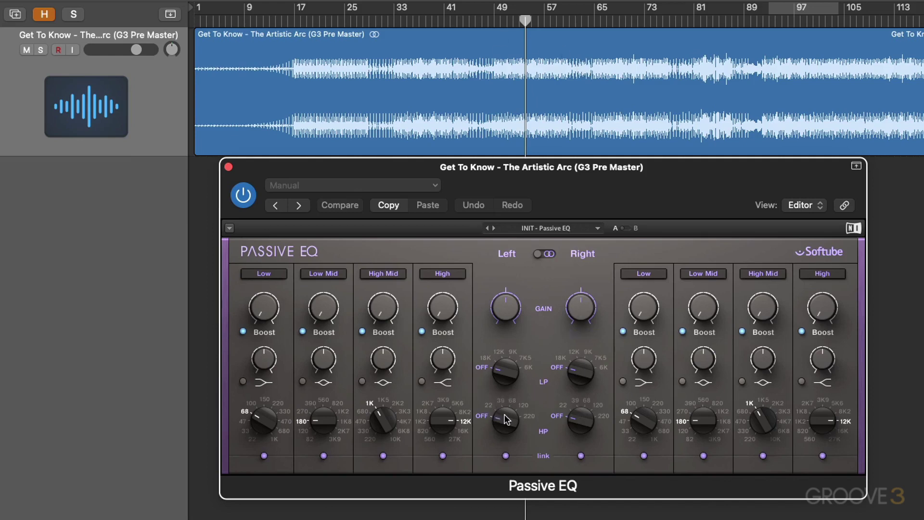
left_click_drag(506, 420, 506, 414)
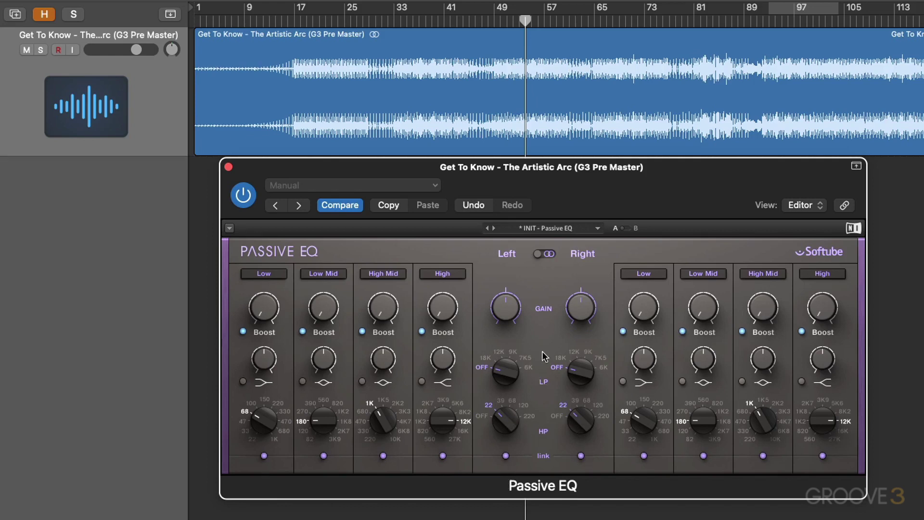
Zoom in, loop bars 17–21 and play them briefly before stopping
mouse_move(509, 302)
left_click(293, 68)
key("z")
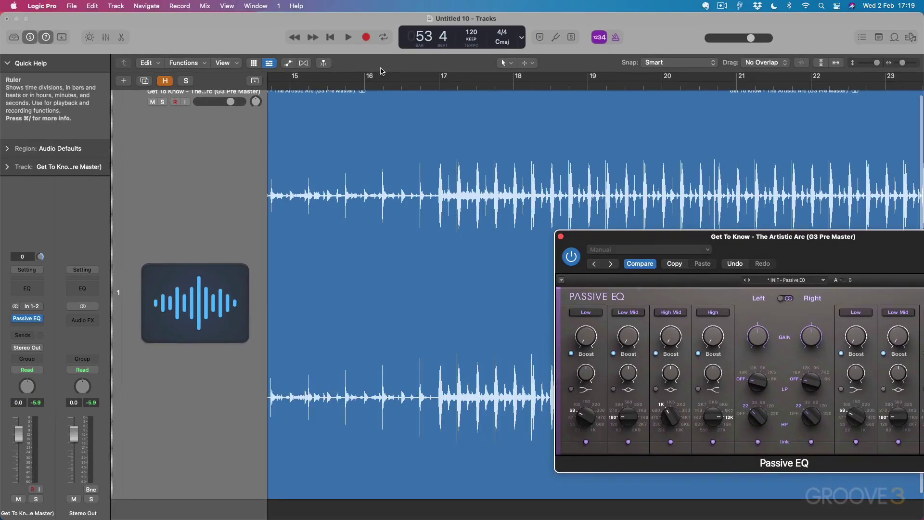
left_click_drag(435, 79, 732, 98)
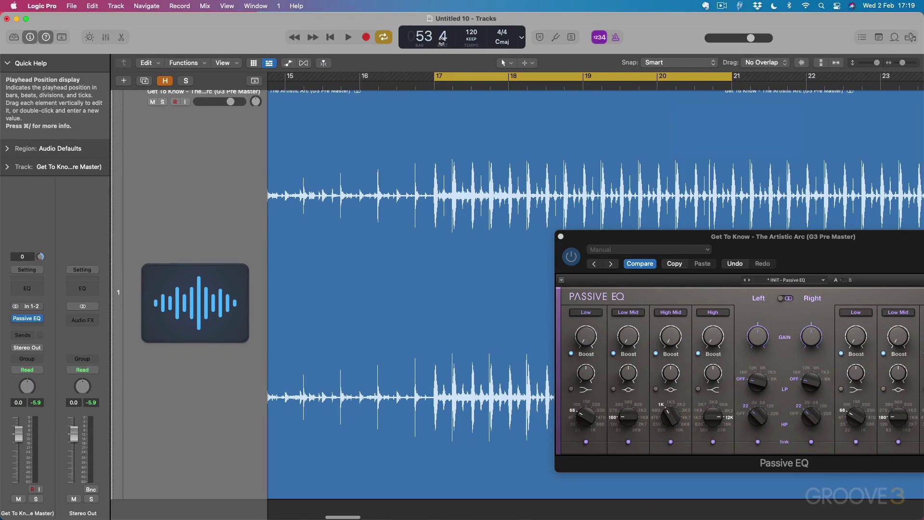
key("space")
key("z")
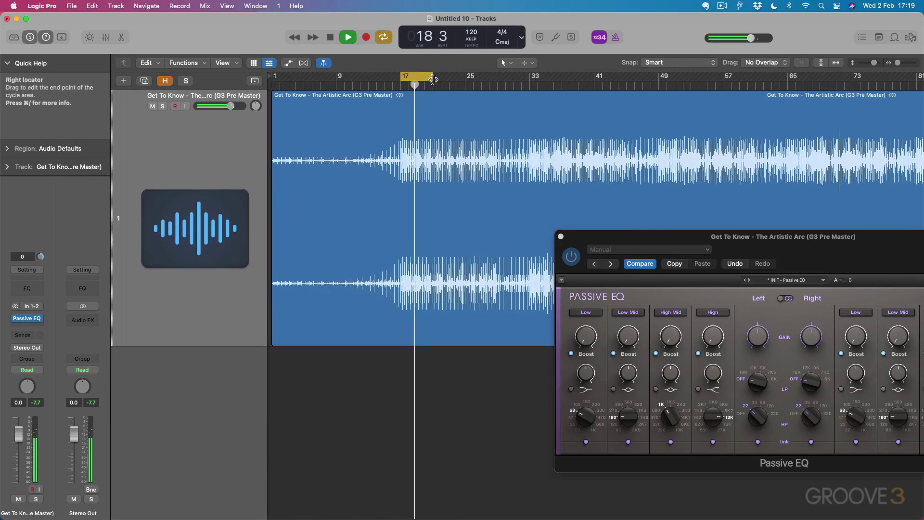
scroll(452, 97, "down", 1)
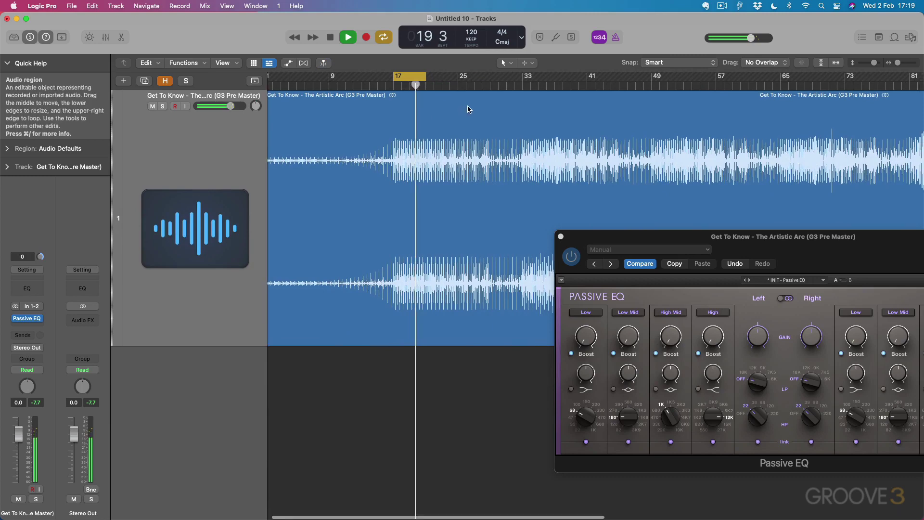
scroll(468, 107, "down", 1)
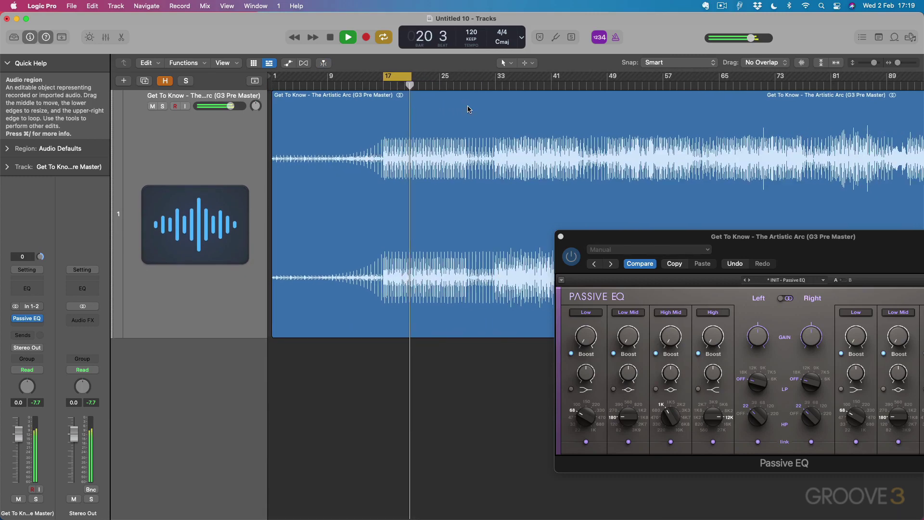
key("space")
scroll(469, 107, "down", 2)
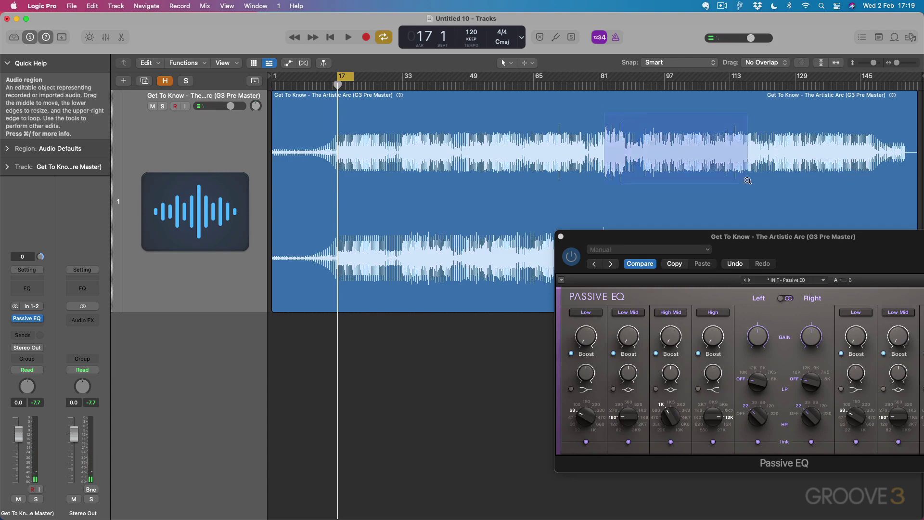
scroll(629, 118, "up", 3)
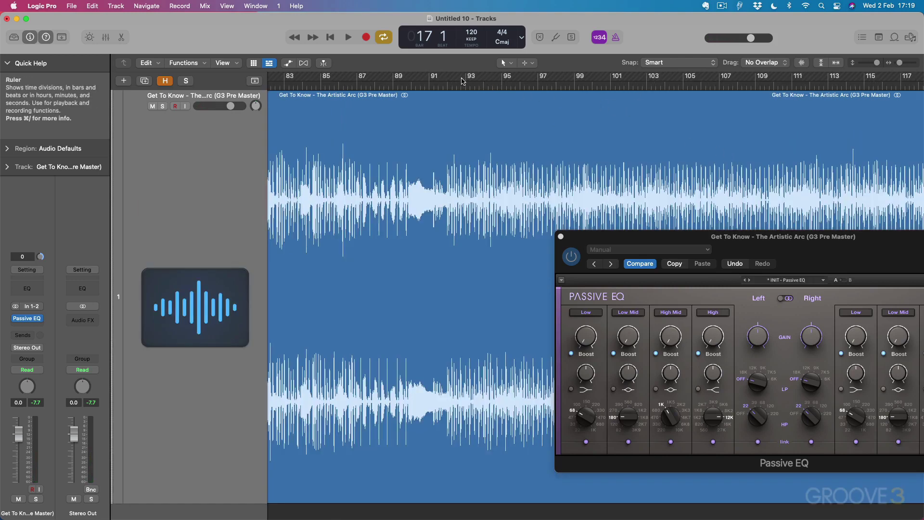
Cycle and play bars 92–100, centre the Passive EQ window, and bypass it
left_click_drag(451, 79, 625, 79)
key("space")
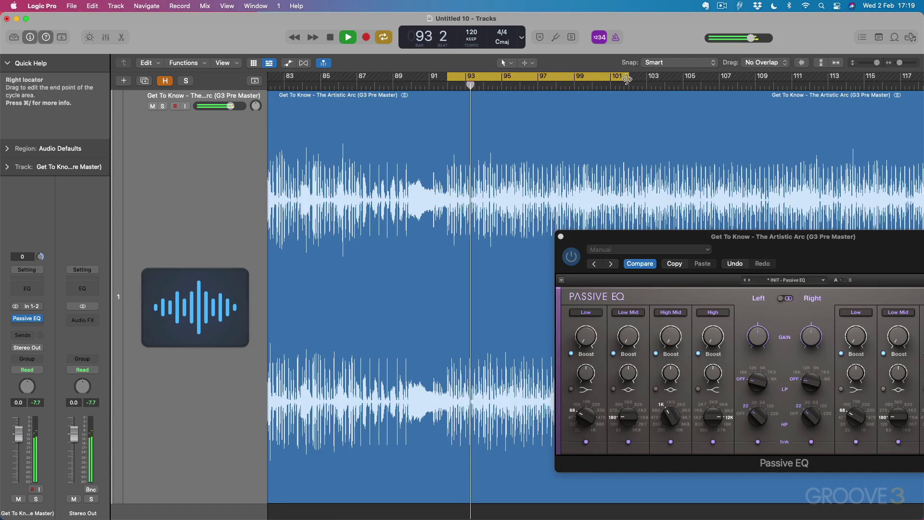
left_click_drag(623, 85, 593, 85)
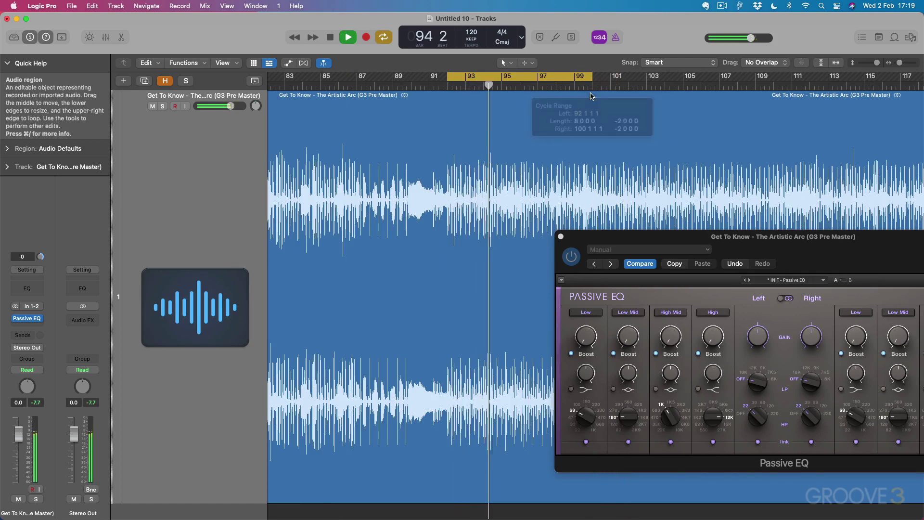
left_click_drag(643, 238, 447, 160)
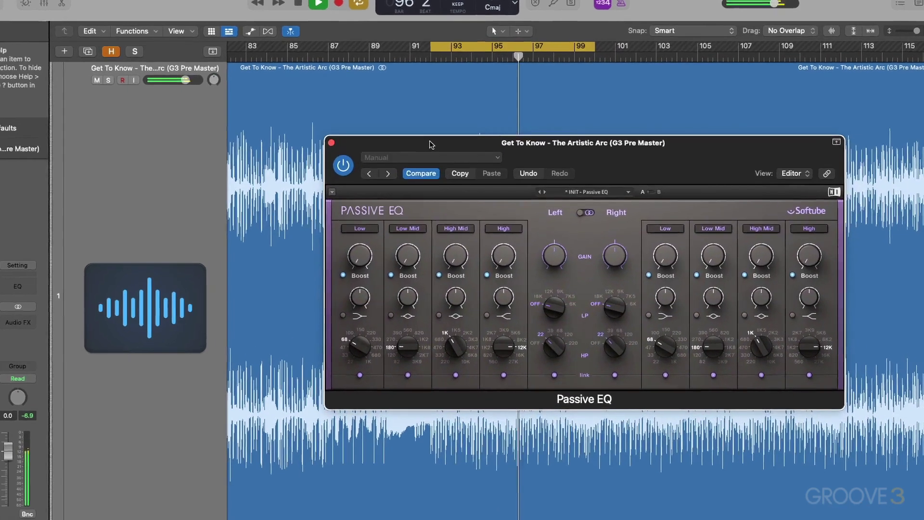
left_click(308, 145)
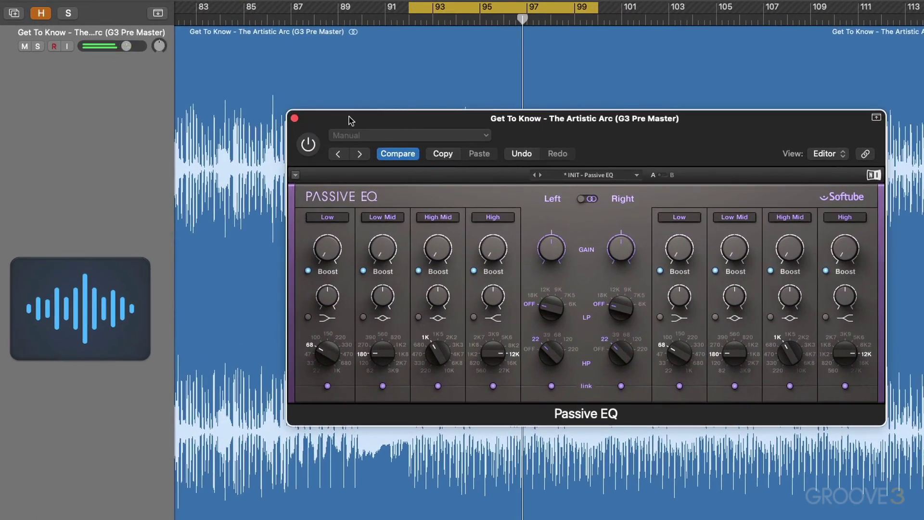
left_click_drag(350, 117, 342, 109)
key("space")
key("space")
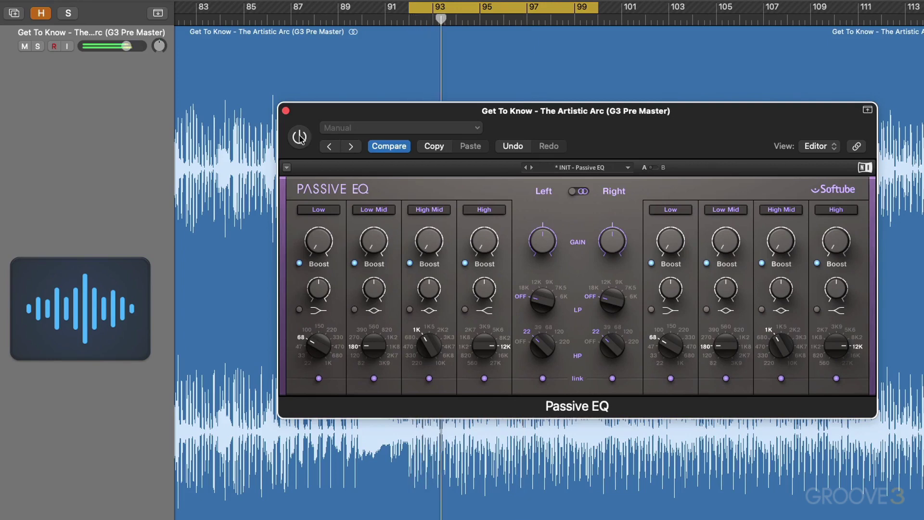
left_click(300, 137)
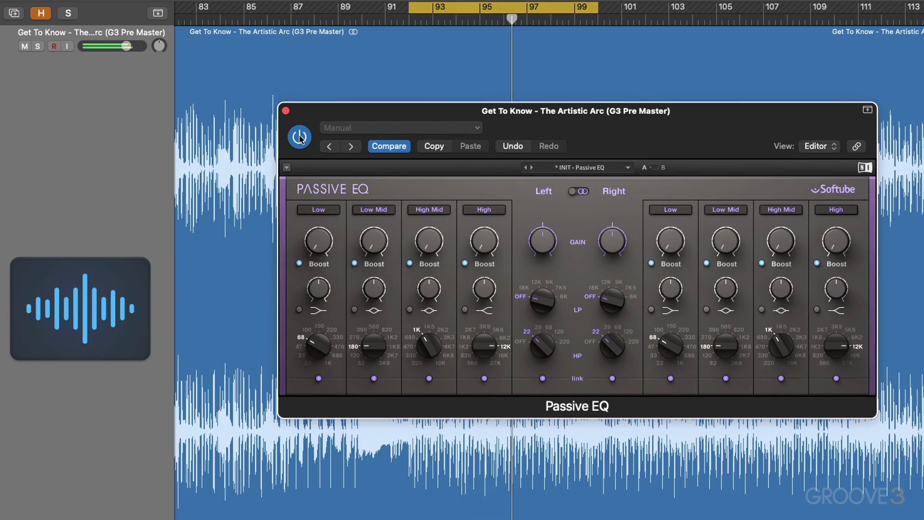
left_click(299, 137)
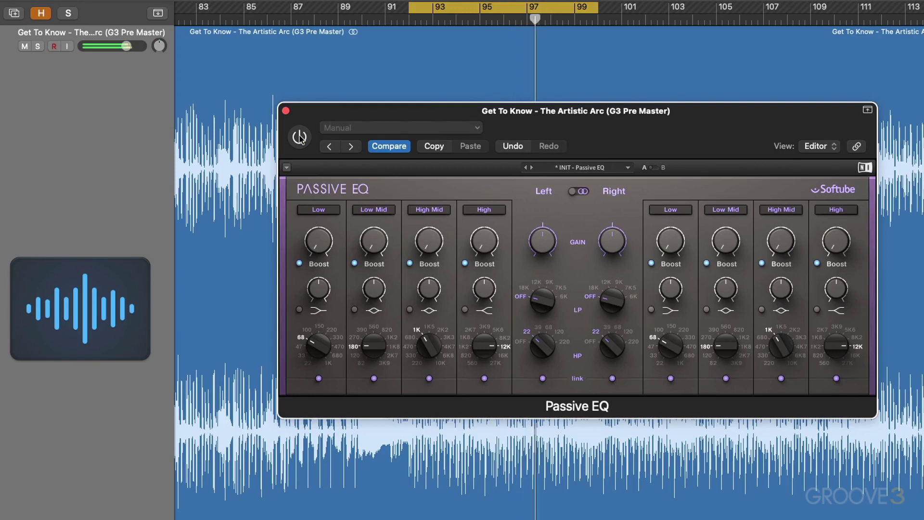
left_click(299, 137)
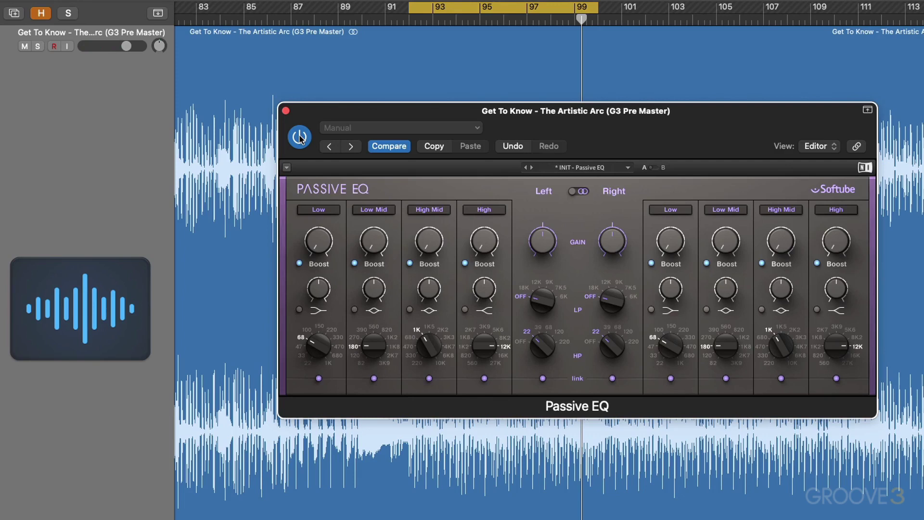
left_click(299, 137)
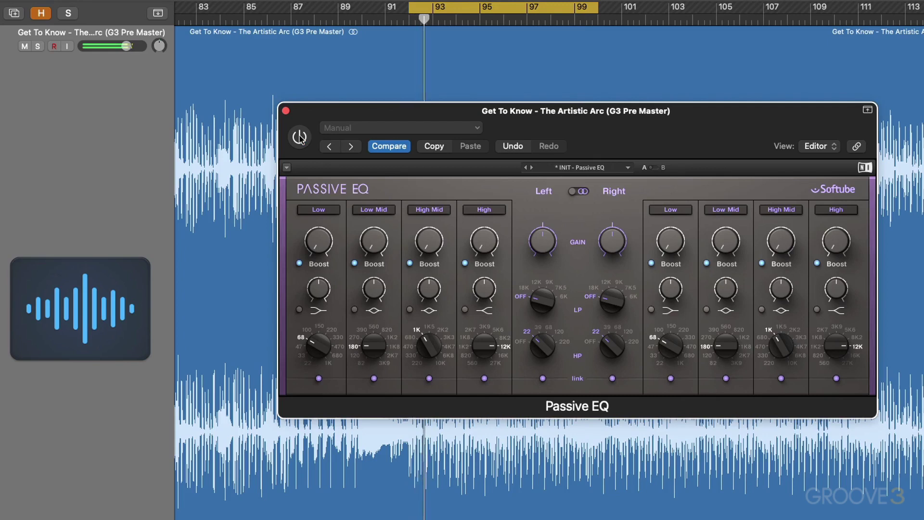
left_click(300, 137)
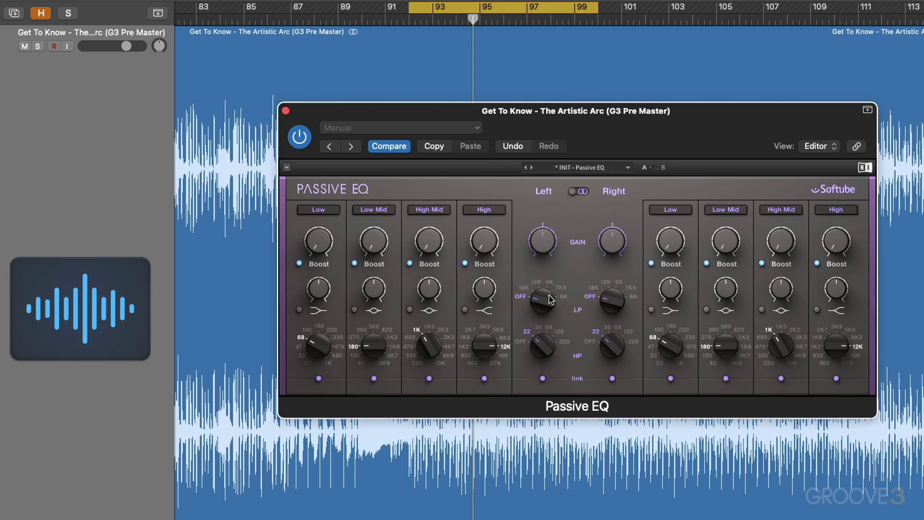
Turn both linked low-pass filters from OFF to 18K and play the loop
left_click_drag(542, 300, 543, 295)
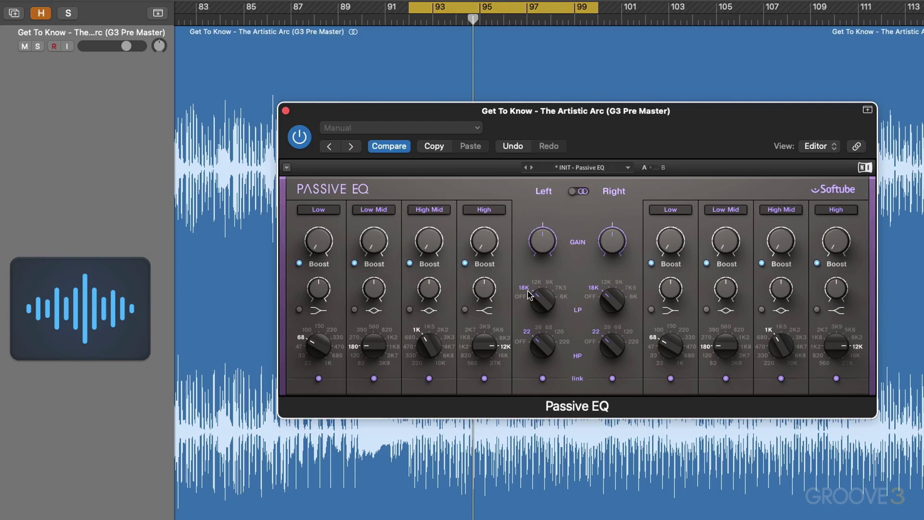
key("space")
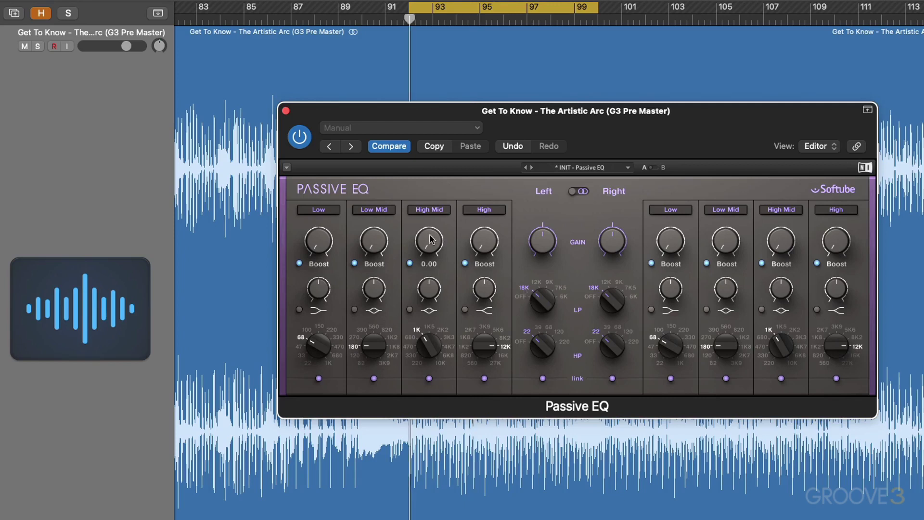
left_click(302, 137)
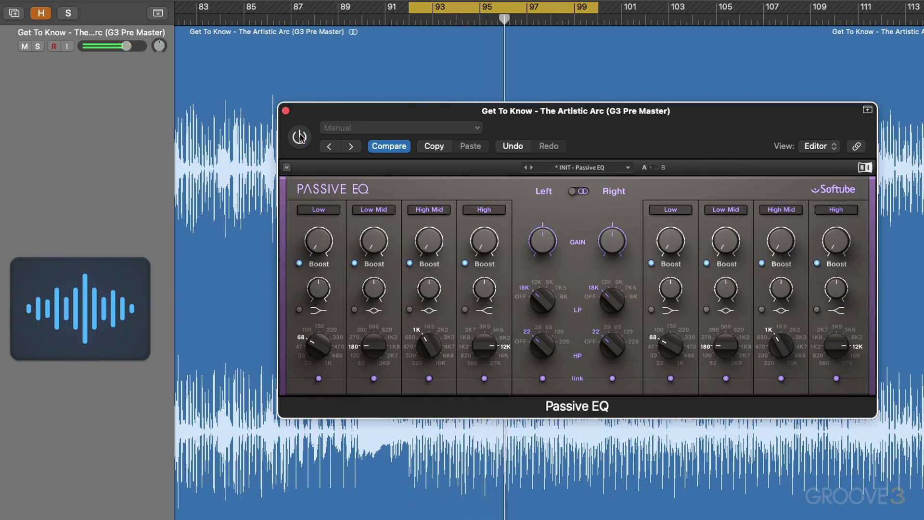
left_click(301, 137)
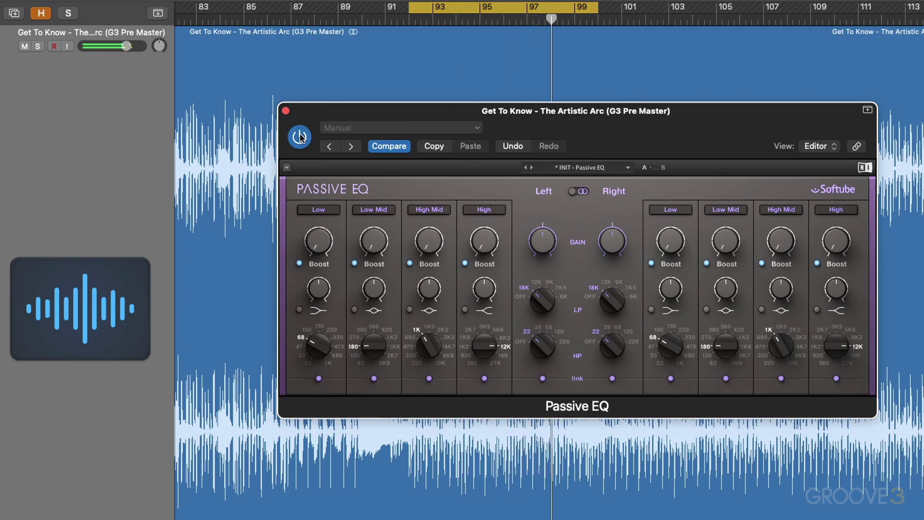
left_click(301, 137)
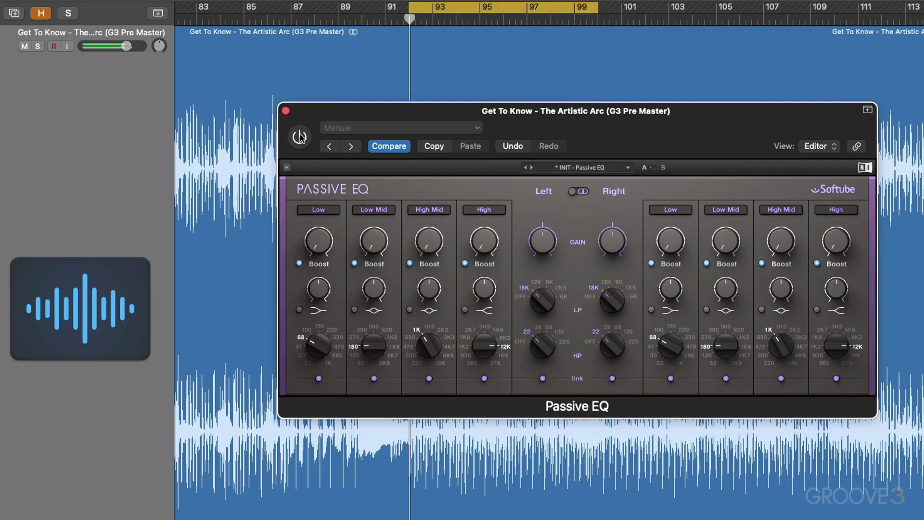
left_click(301, 138)
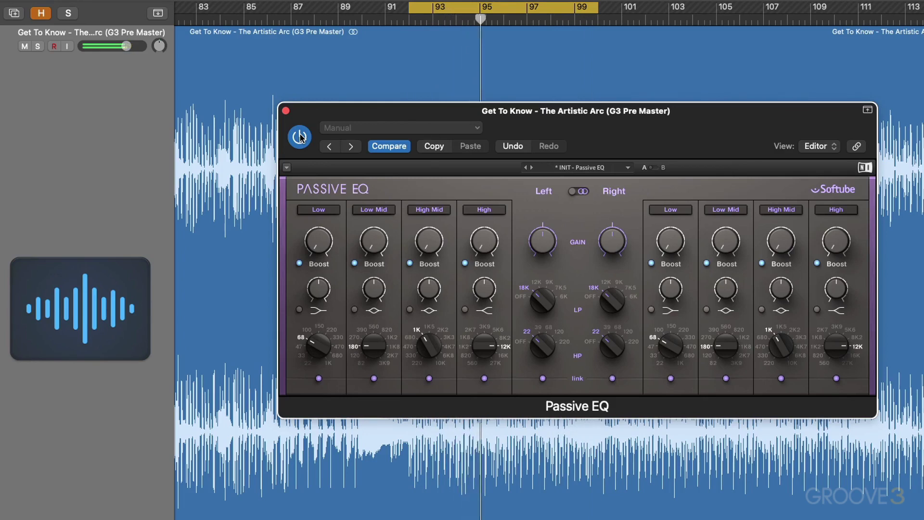
left_click(301, 138)
left_click(300, 138)
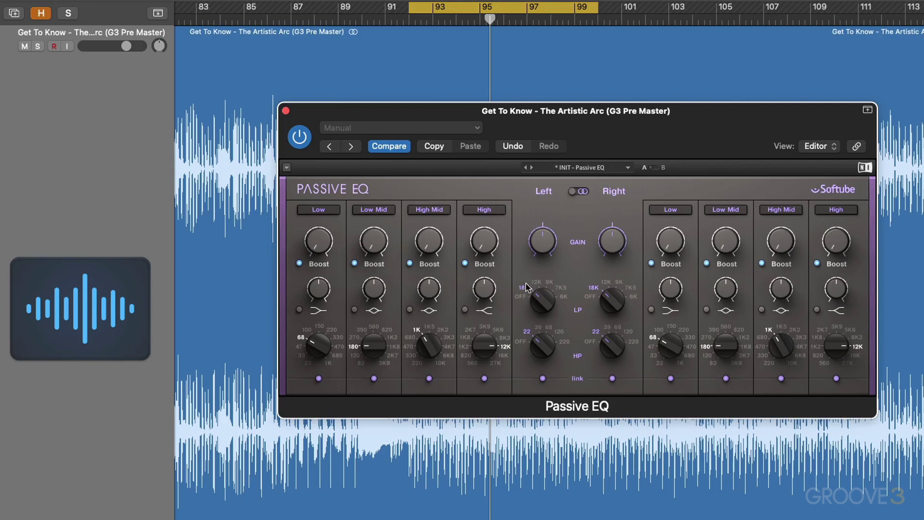
Try the Boost/Cut switches on Low, High Mid and High bands, then make Low a bell
mouse_move(534, 254)
mouse_move(692, 237)
left_click(652, 264)
left_click(653, 263)
left_click(762, 264)
left_click(762, 264)
left_click(817, 263)
left_click(817, 264)
left_click(818, 264)
left_click(817, 263)
left_click(652, 310)
Cut the Low bands, boost Low Mid at 390 to 4.40 and High Mid at 3K3 to 5.40
left_click(677, 243)
left_click_drag(677, 242, 676, 228)
left_click_drag(726, 345, 727, 337)
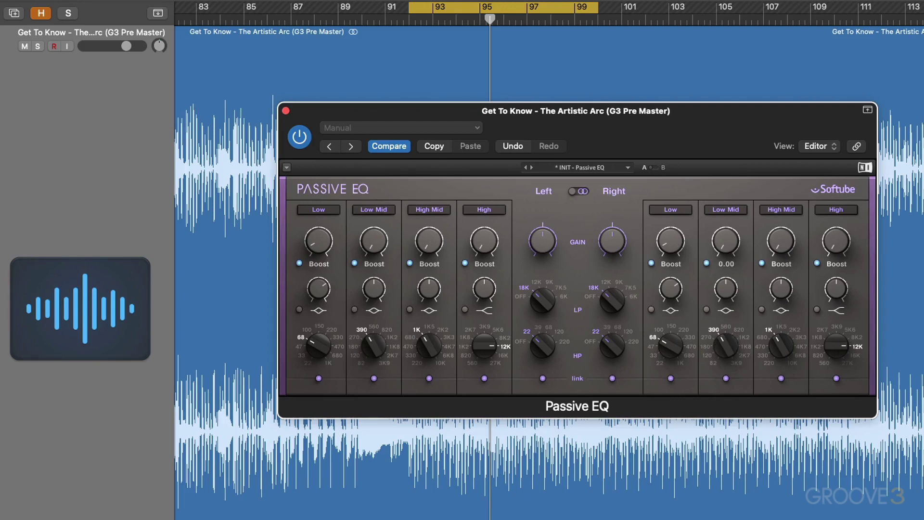
left_click_drag(731, 254, 731, 251)
left_click(651, 264)
left_click_drag(734, 259, 731, 250)
left_click_drag(794, 342, 794, 332)
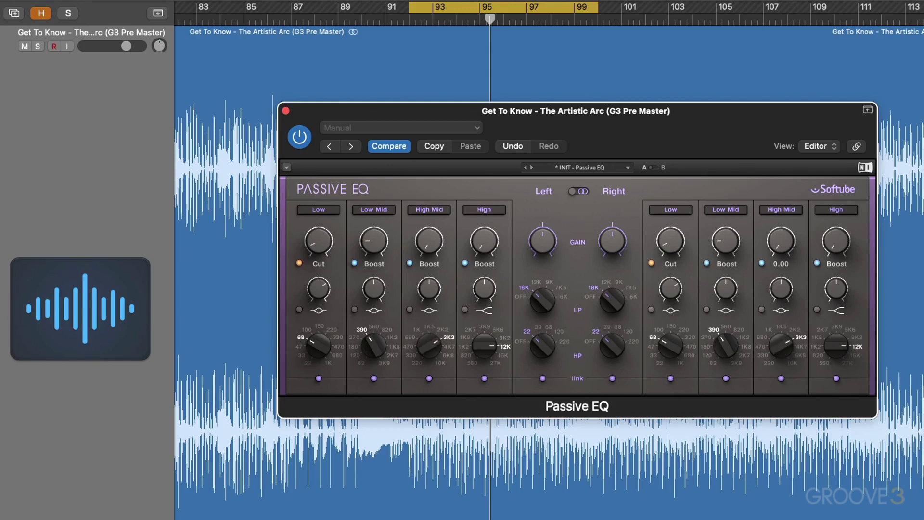
mouse_move(789, 256)
left_mouse_down()
mouse_move(729, 248)
mouse_move(781, 245)
left_mouse_up()
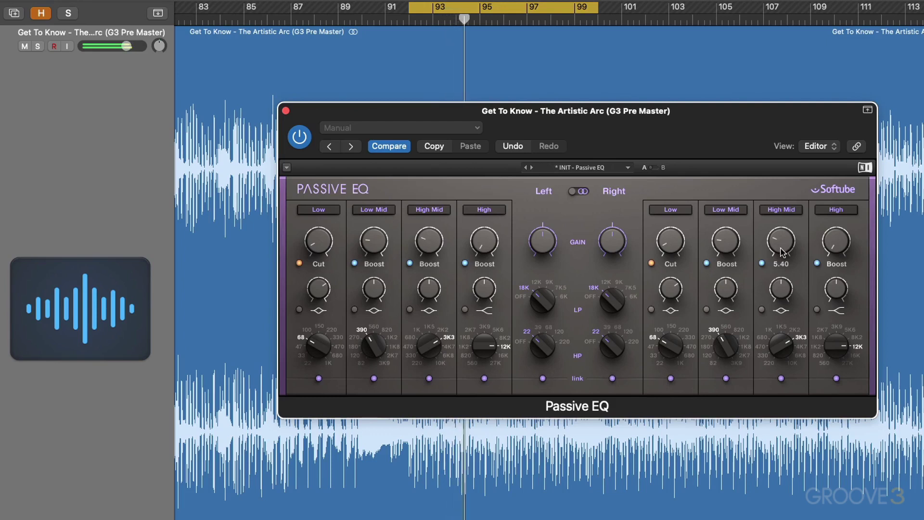
Compare with bypass, then raise the Low Mid boost to 6.50 and High Mid to 5.50
left_click(301, 138)
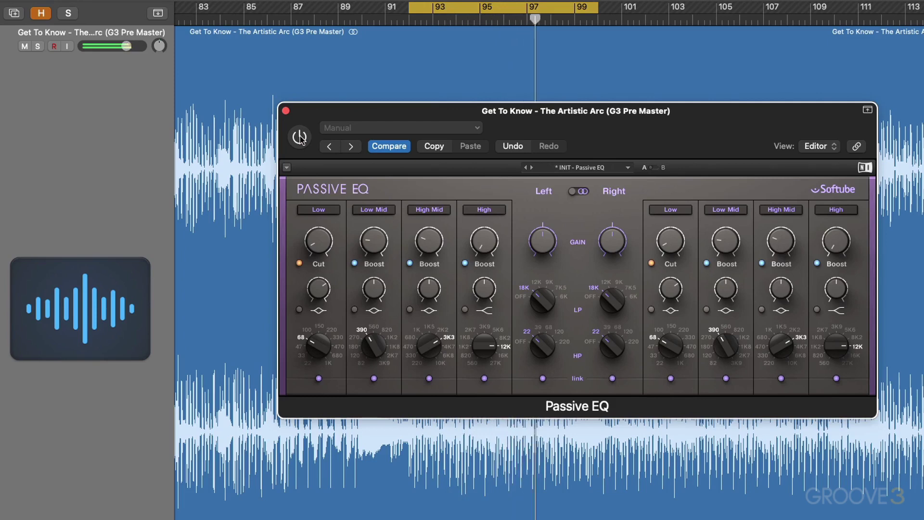
left_click(300, 137)
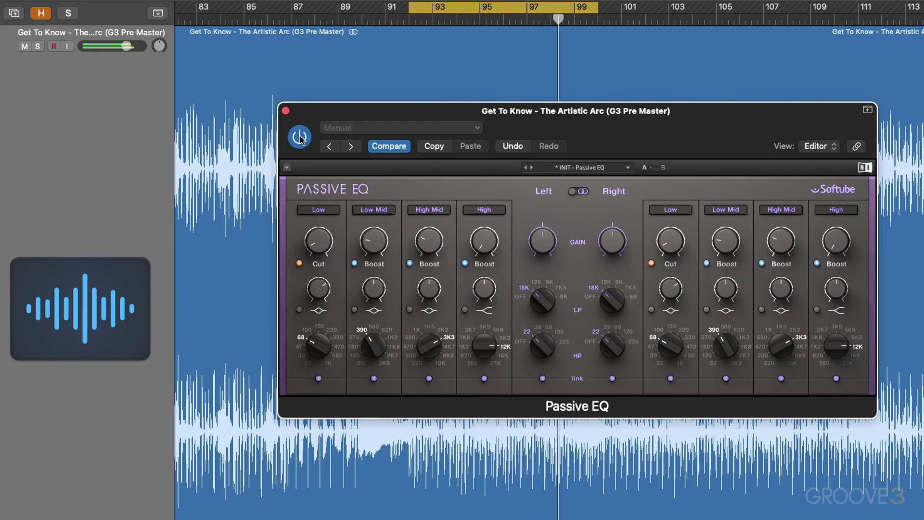
mouse_move(374, 241)
left_click_drag(726, 243, 727, 247)
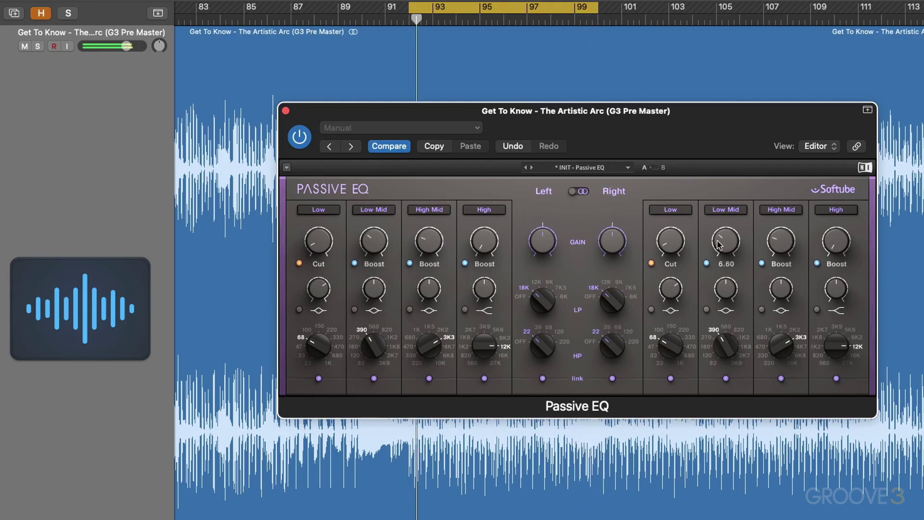
mouse_move(782, 250)
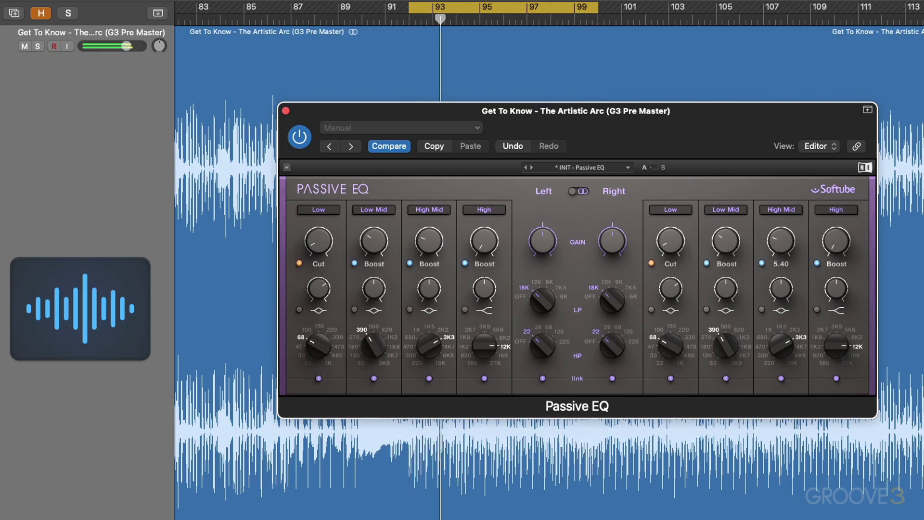
left_click_drag(781, 249, 782, 248)
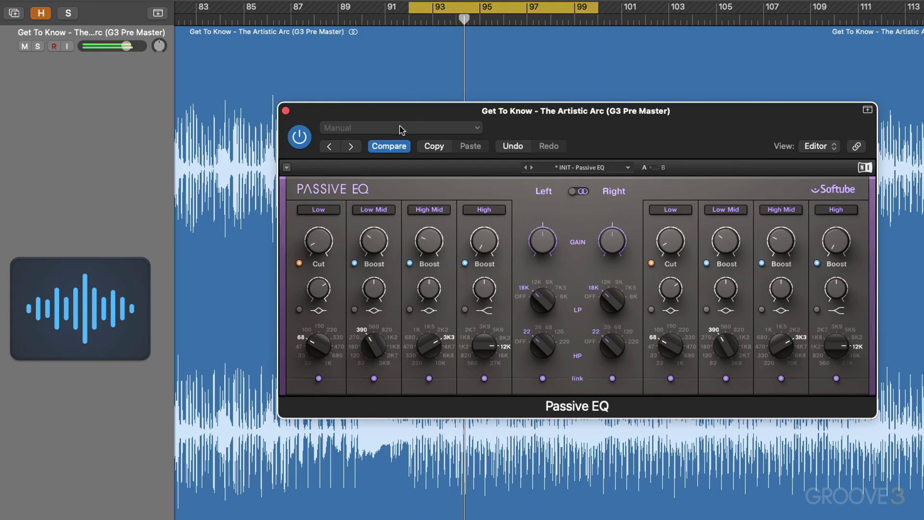
Compare the EQ against bypass during loop playback, then stop with the EQ on
left_click(301, 138)
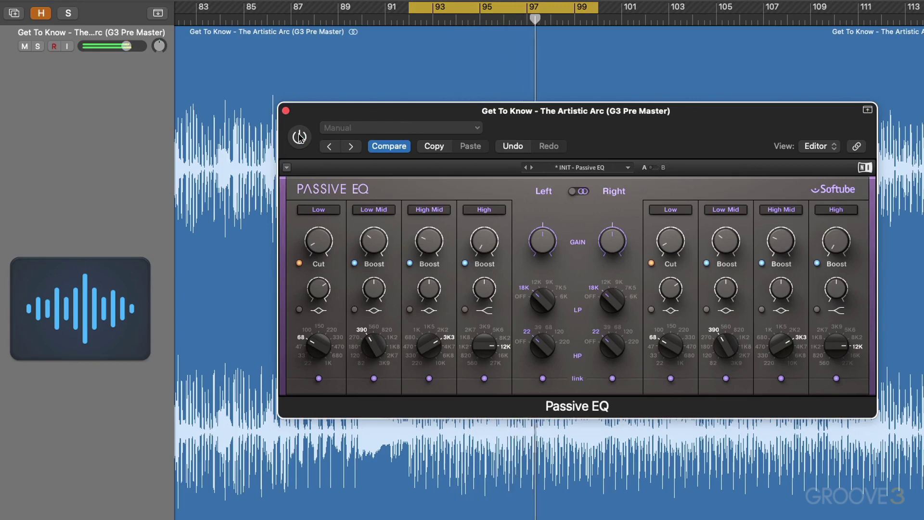
left_click(300, 138)
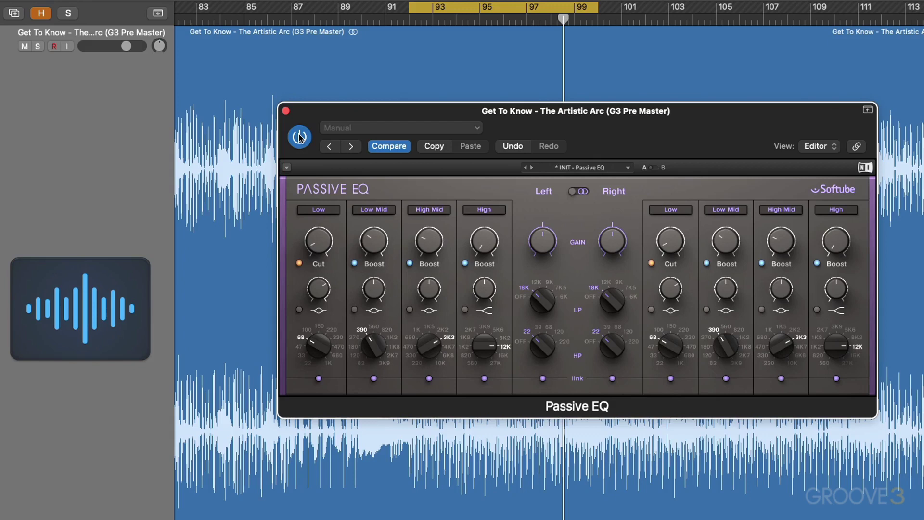
left_click(300, 138)
key("space")
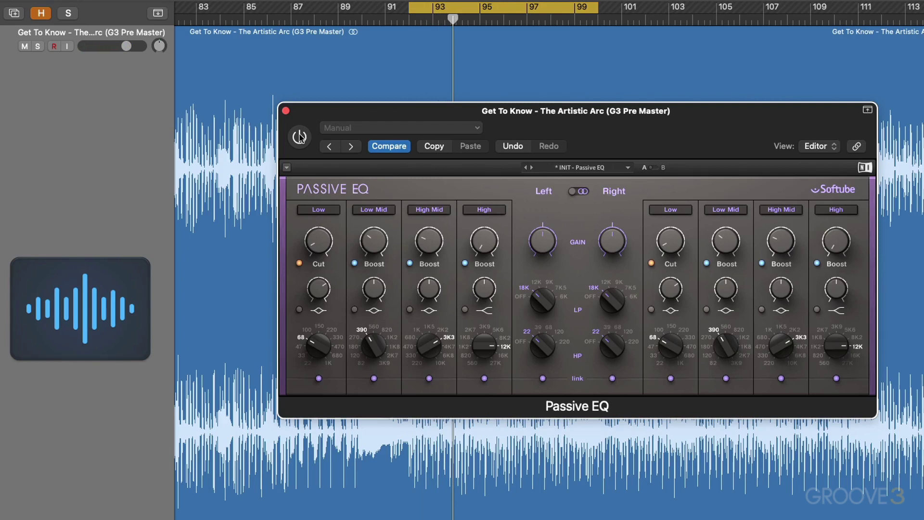
key("space")
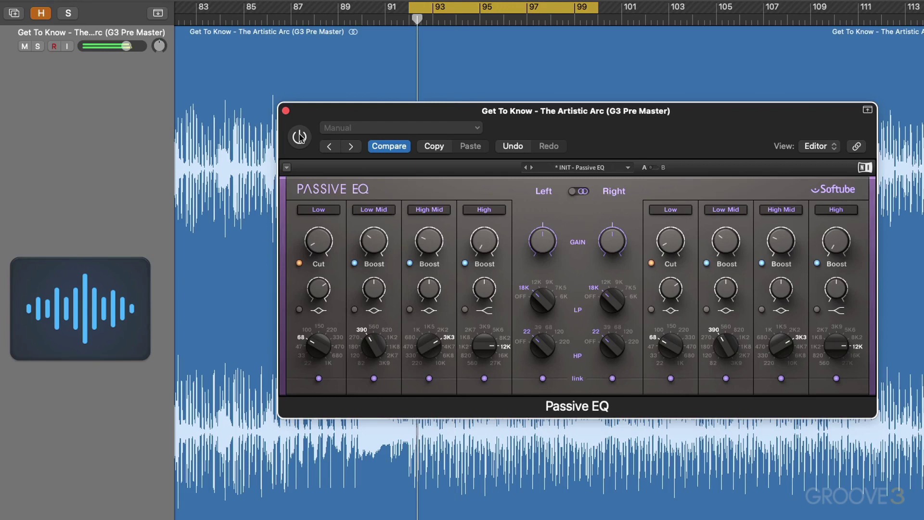
left_click(299, 136)
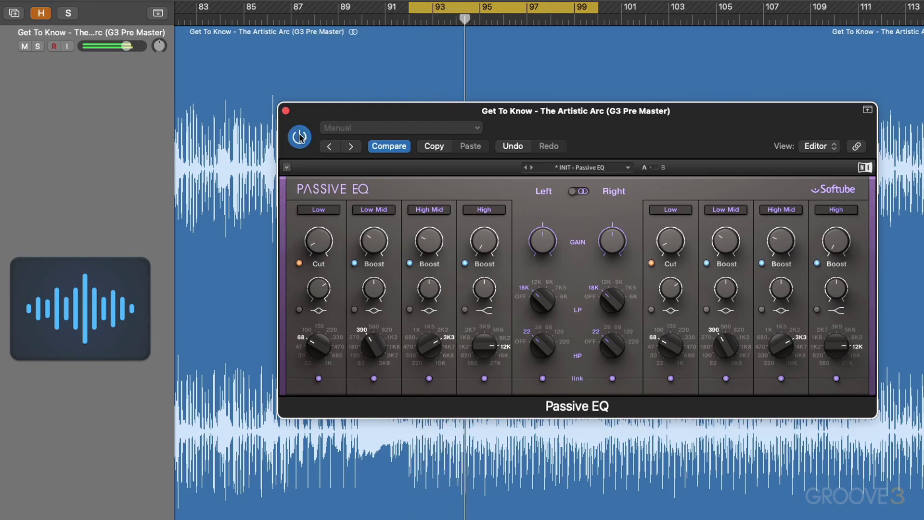
left_click(299, 137)
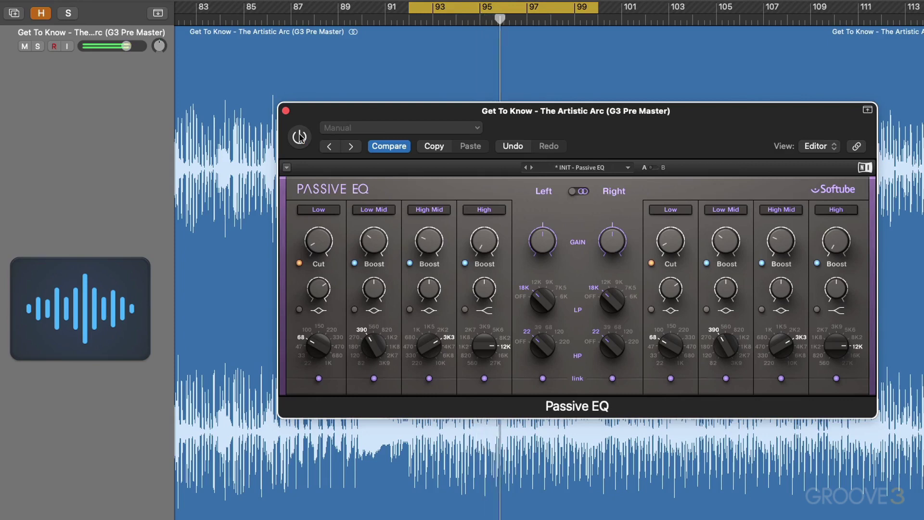
left_click(300, 137)
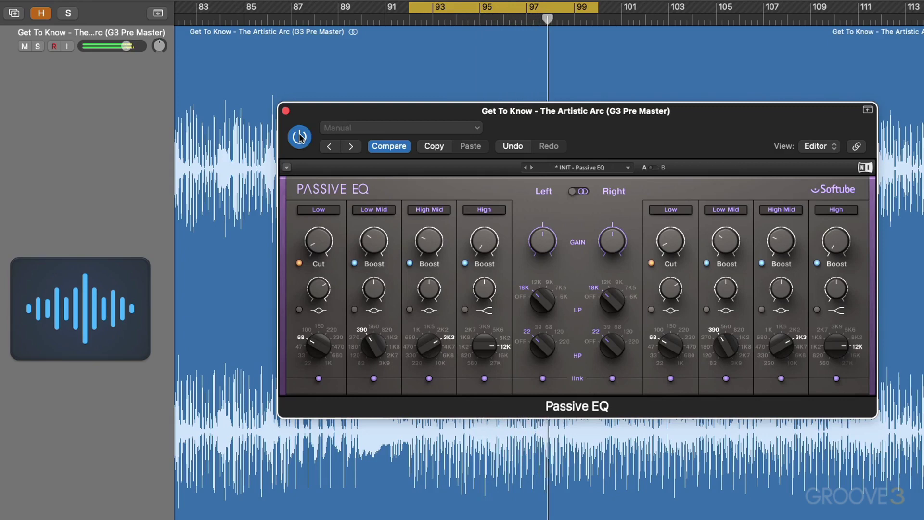
key("space")
Lower the Low Mid boost from 6.50 to 6.40
mouse_move(726, 243)
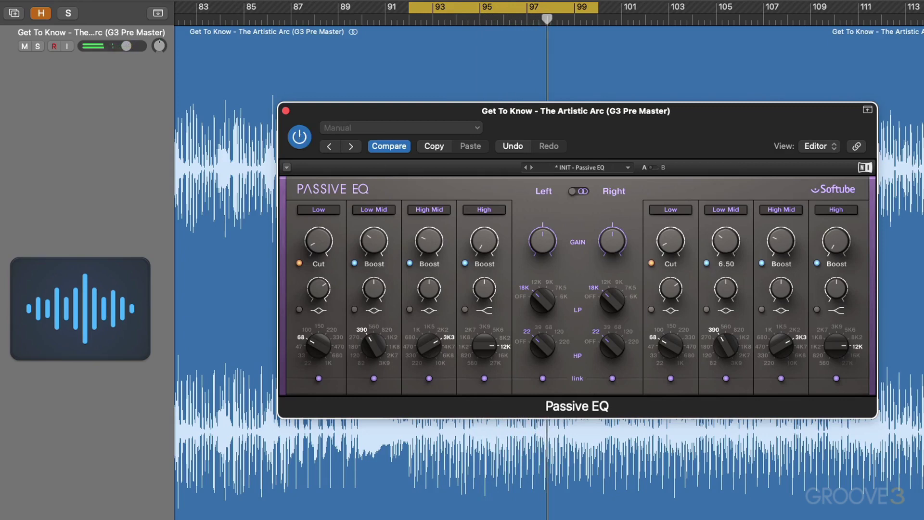
left_click_drag(726, 243, 726, 244)
Play the loop, lower the Low Mid boost to 5.60, and compare against bypass, leaving the EQ on
key("space")
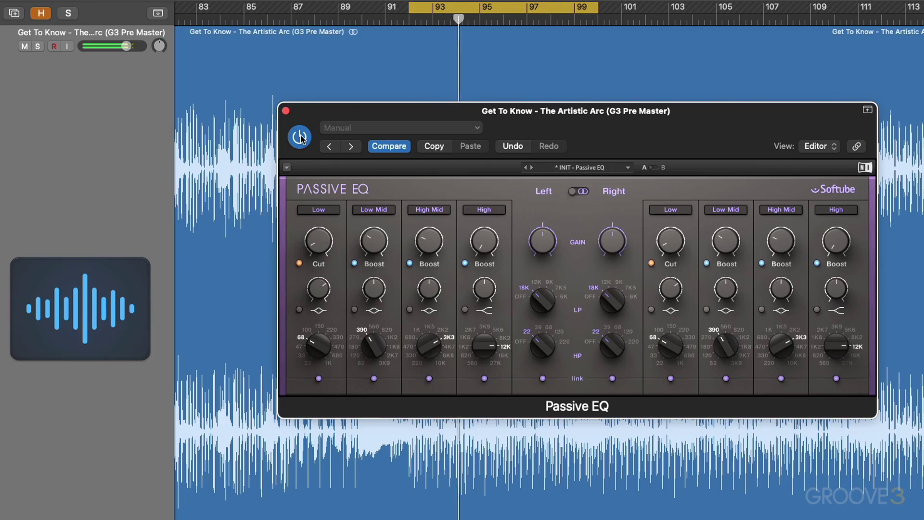
left_click(300, 137)
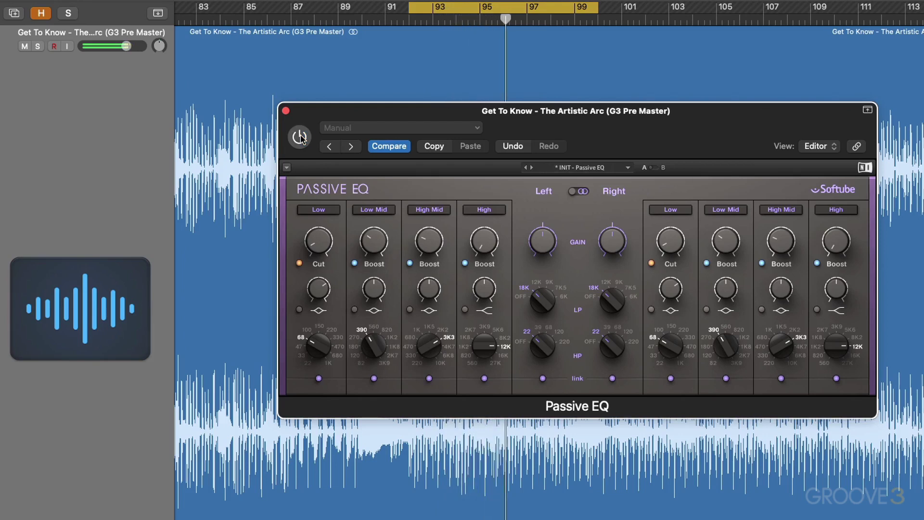
left_click(299, 138)
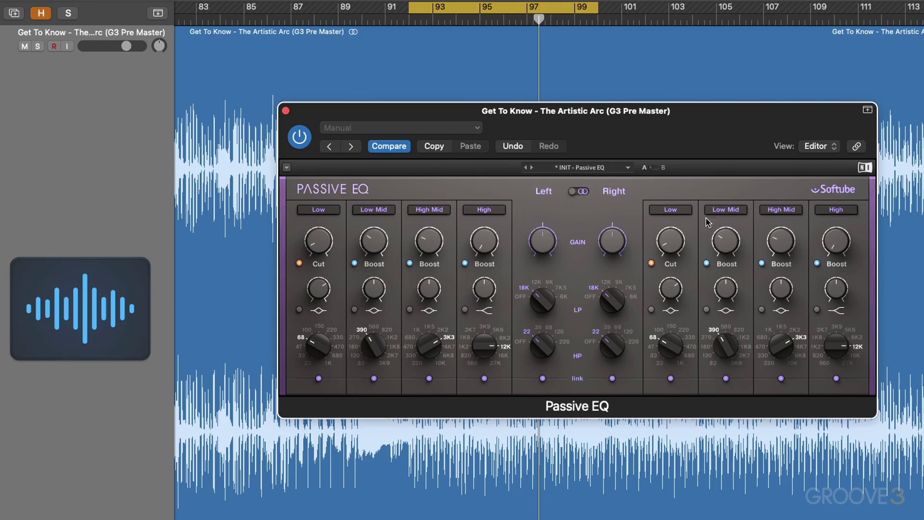
mouse_move(782, 248)
left_click_drag(726, 242, 726, 244)
key("space")
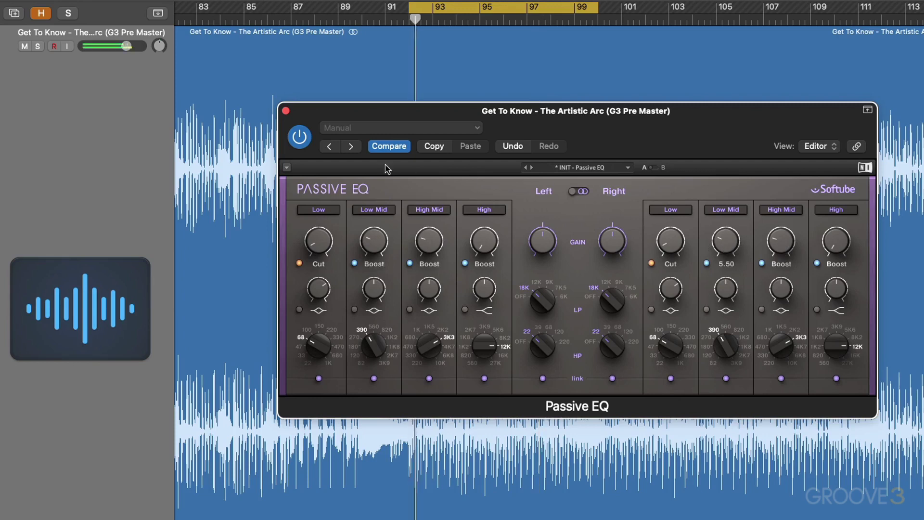
left_click(299, 139)
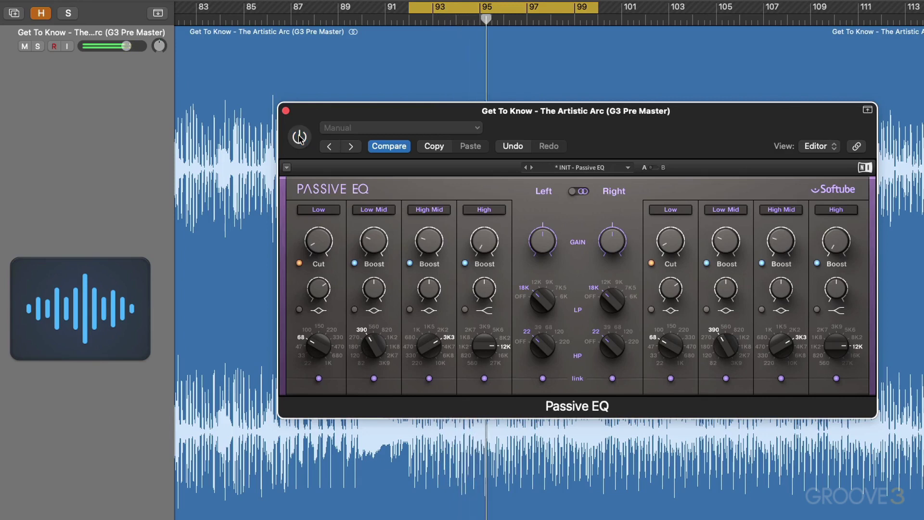
left_click(299, 138)
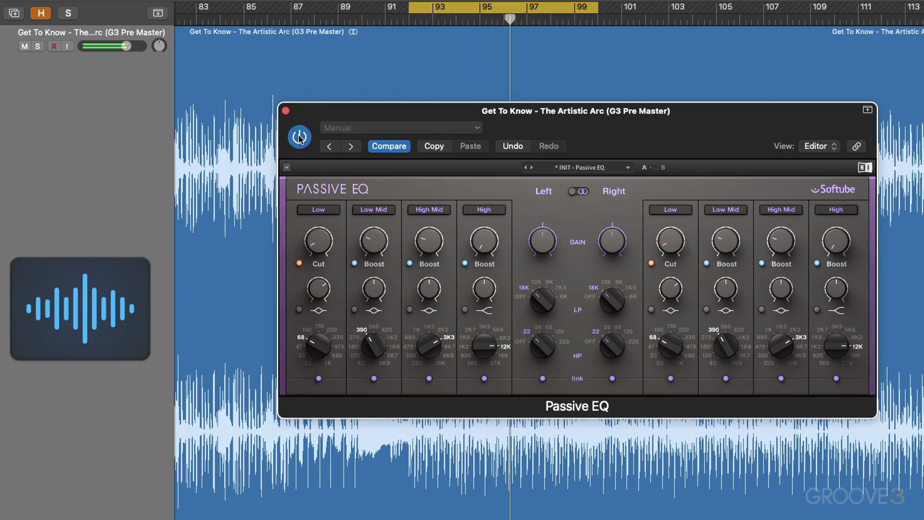